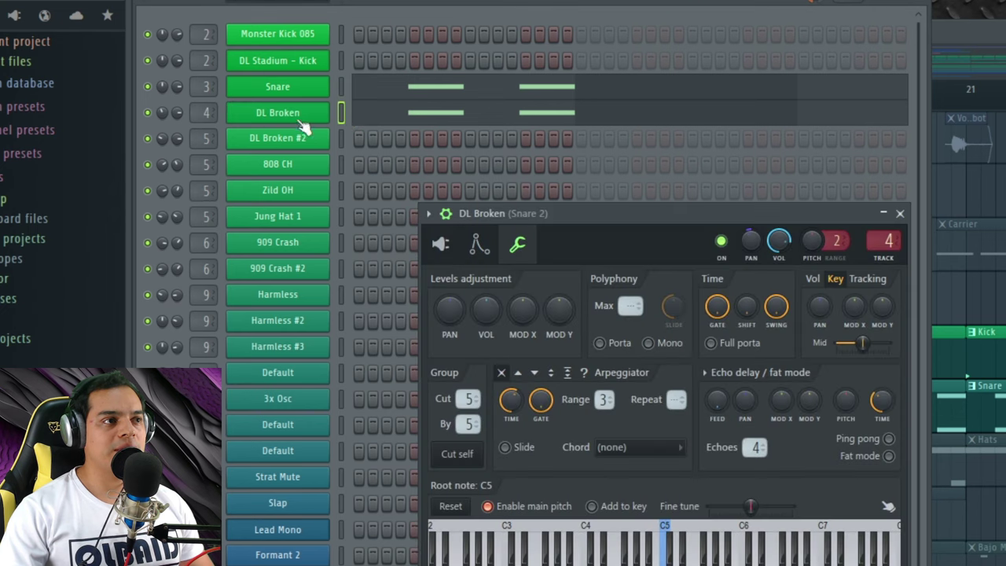
Review the snare, hi-hat and crash channels, playing back the closed and open hi-hat patterns.
left_click(440, 244)
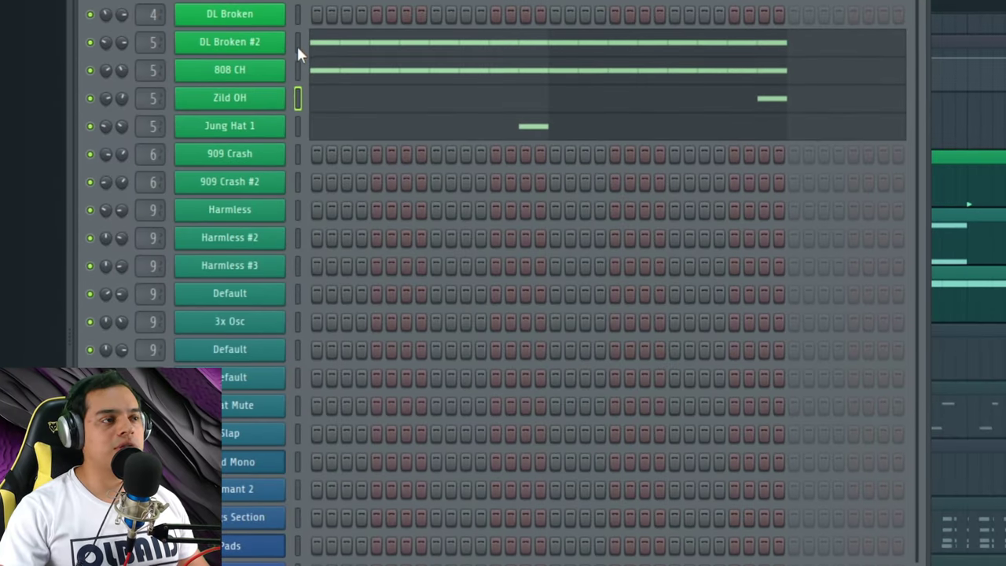
left_click(297, 43)
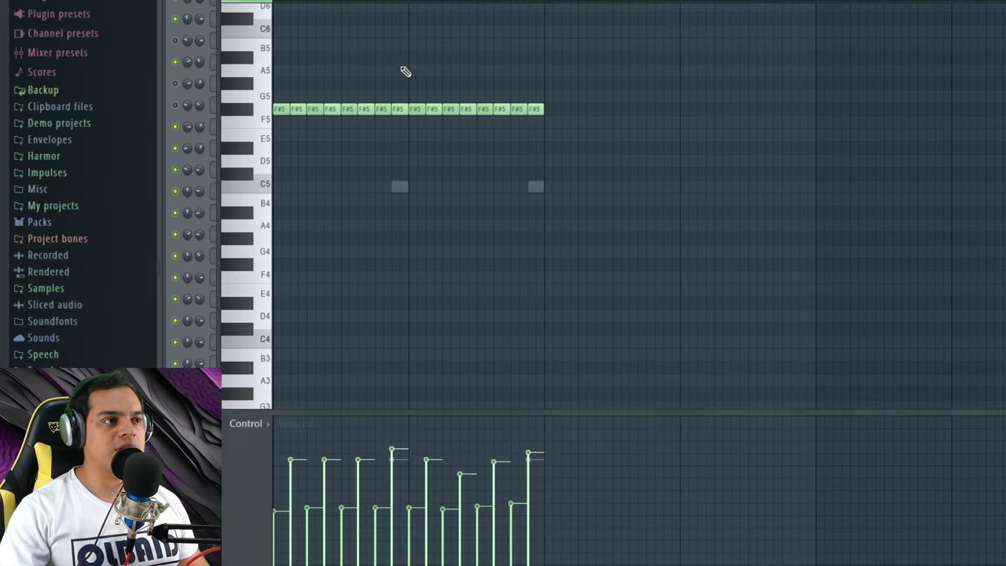
key("space")
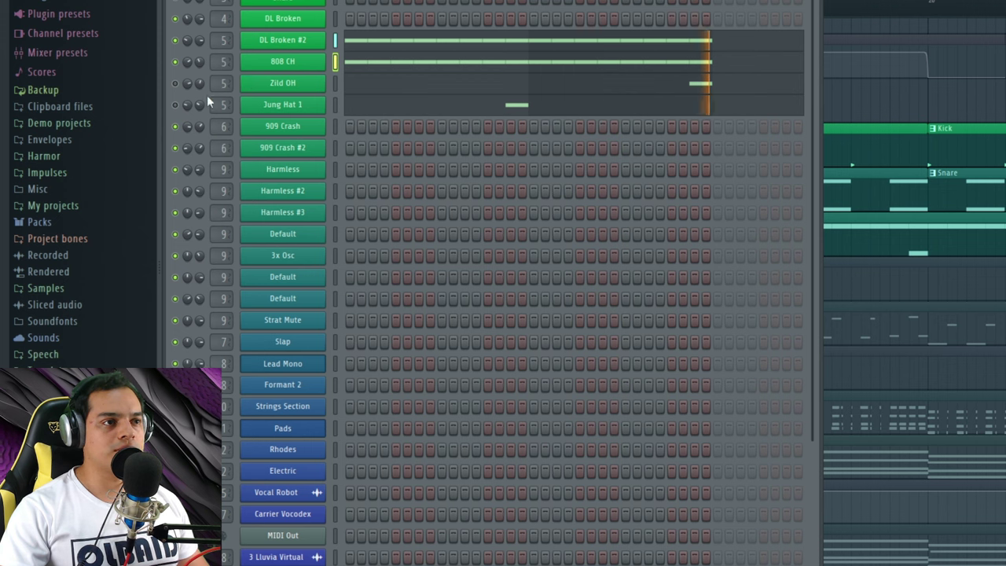
left_click(336, 82)
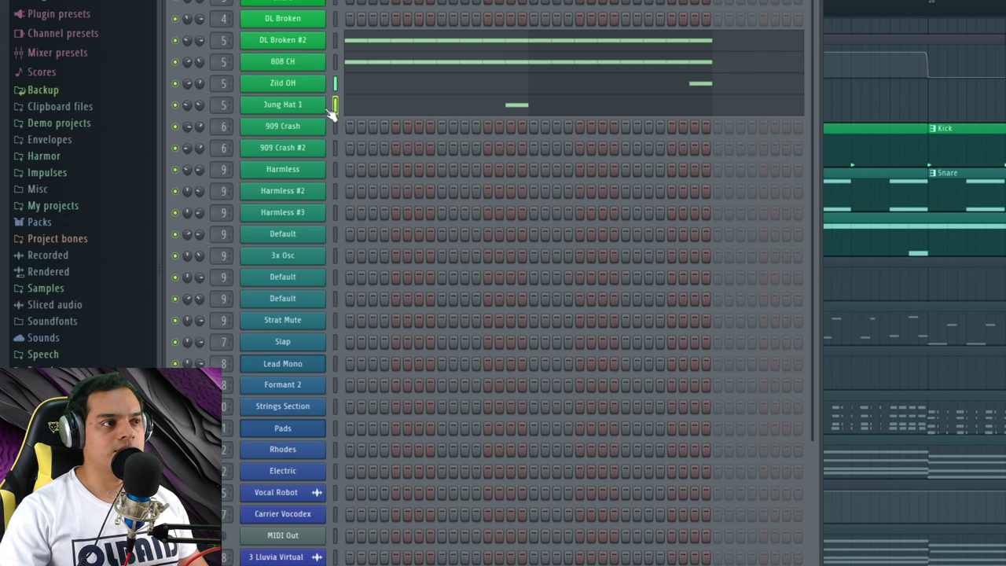
key("space")
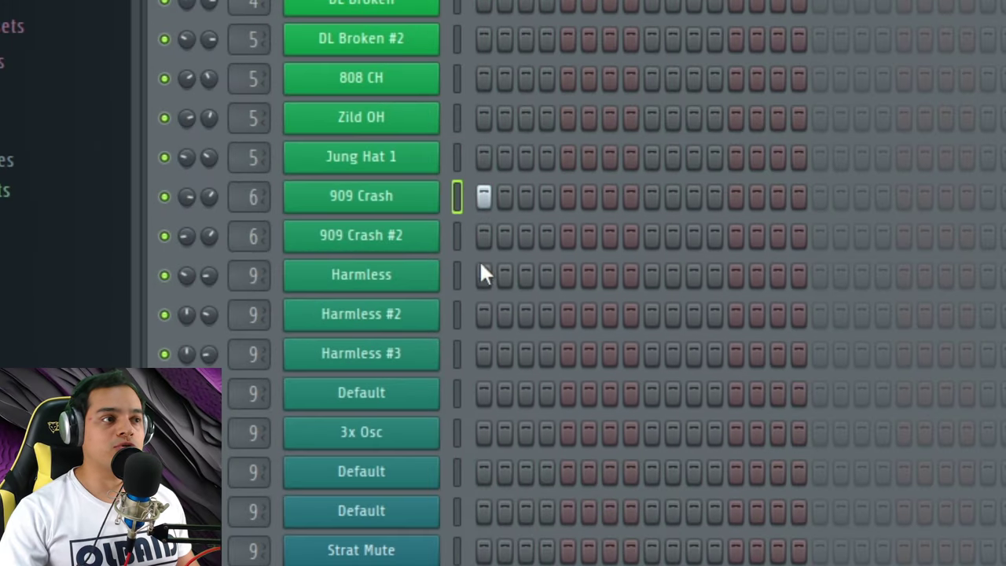
left_click(457, 235)
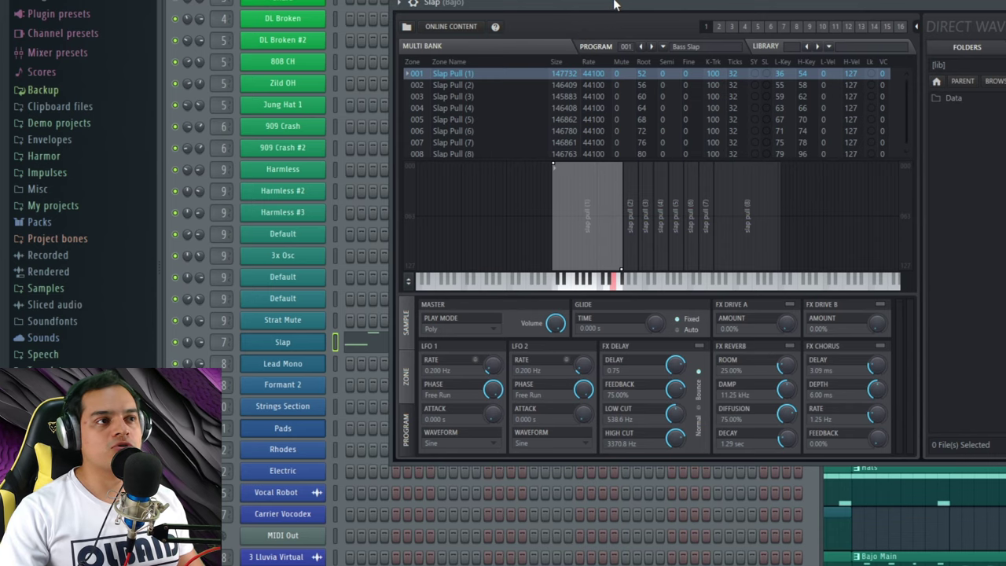
Examine the Slap bass instrument and play the Bajo Main pattern from its notes in the piano roll.
left_click_drag(615, 4, 683, 16)
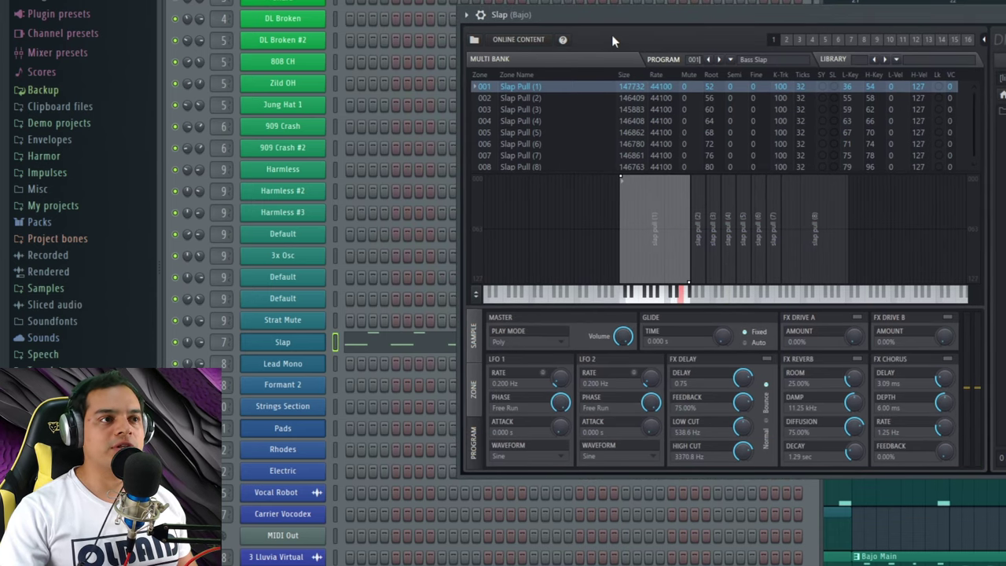
key("F6")
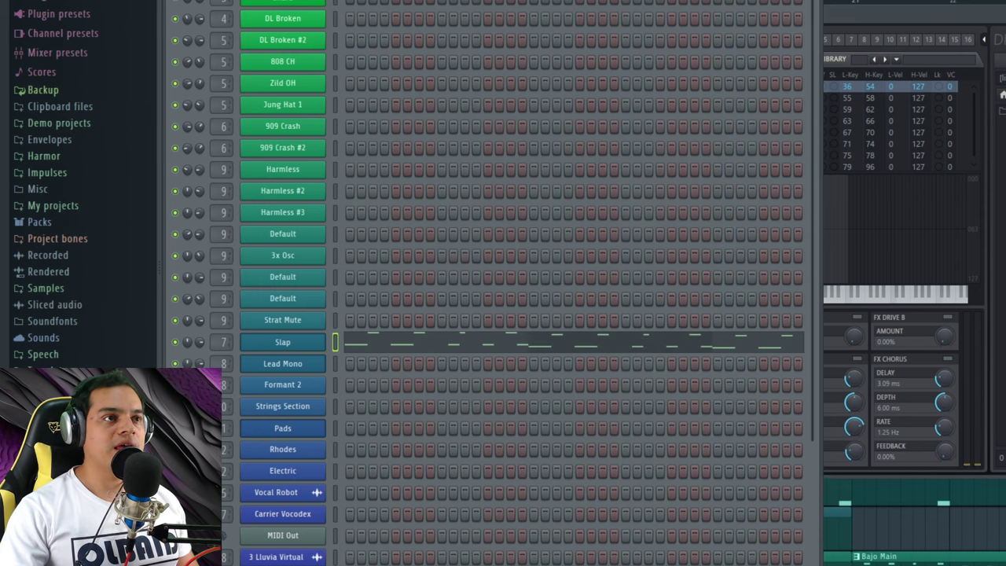
left_click(400, 351)
scroll(424, 292, "up", 2)
scroll(394, 245, "up", 4)
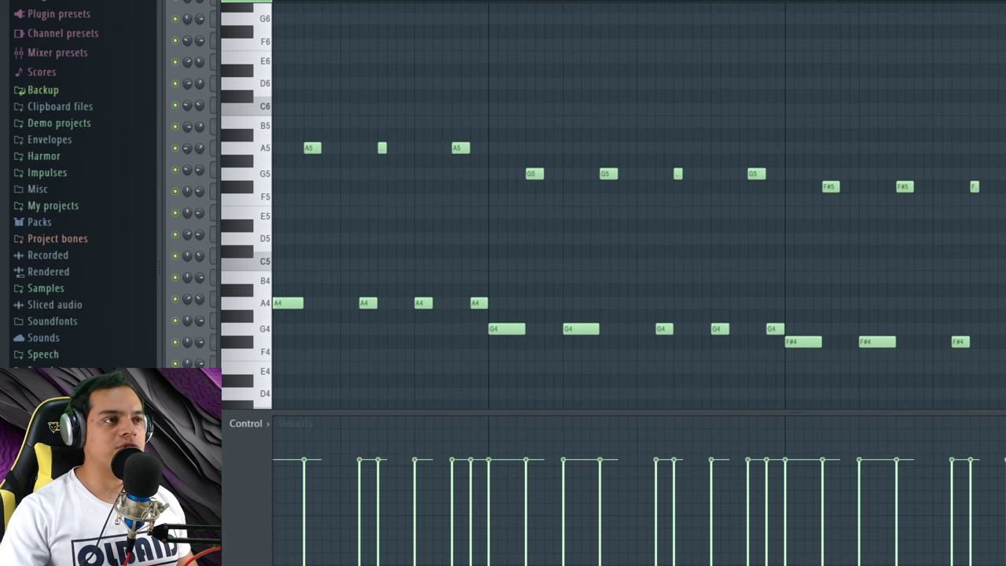
scroll(393, 265, "down", 3)
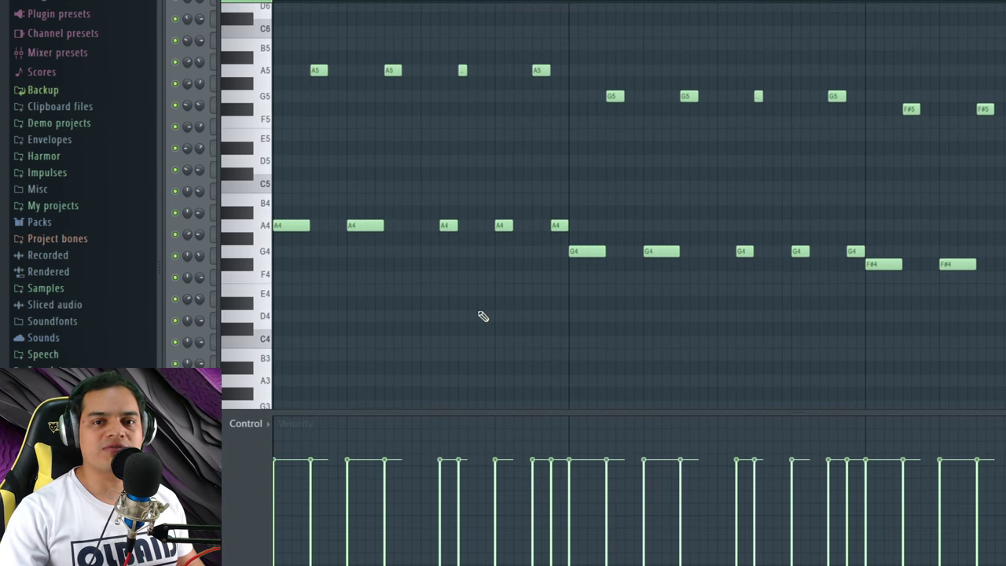
key("space")
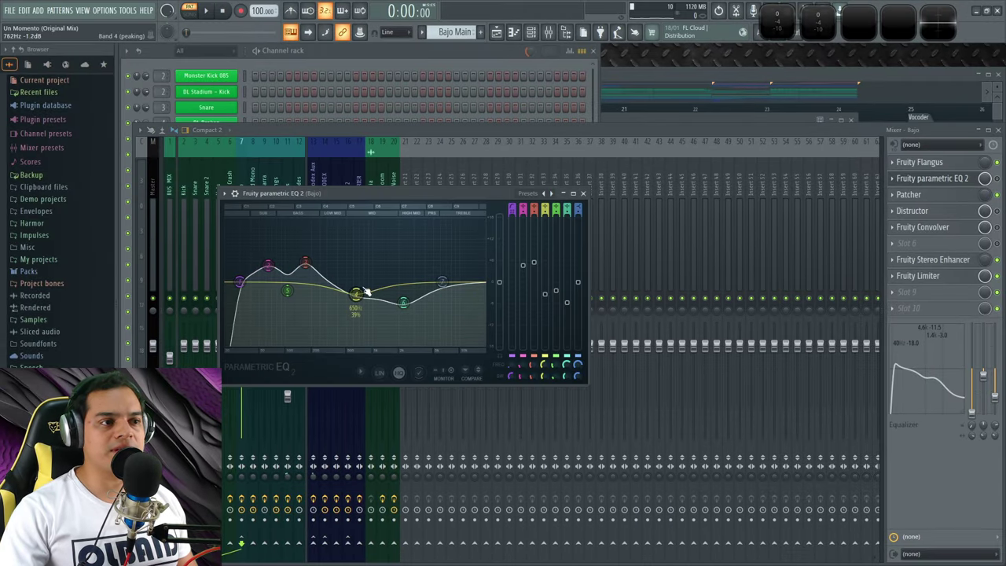
Enable Fruity Parametric EQ 2 and Distructor on the Bajo mixer track and review the Fruity Convolver settings.
left_click(999, 179)
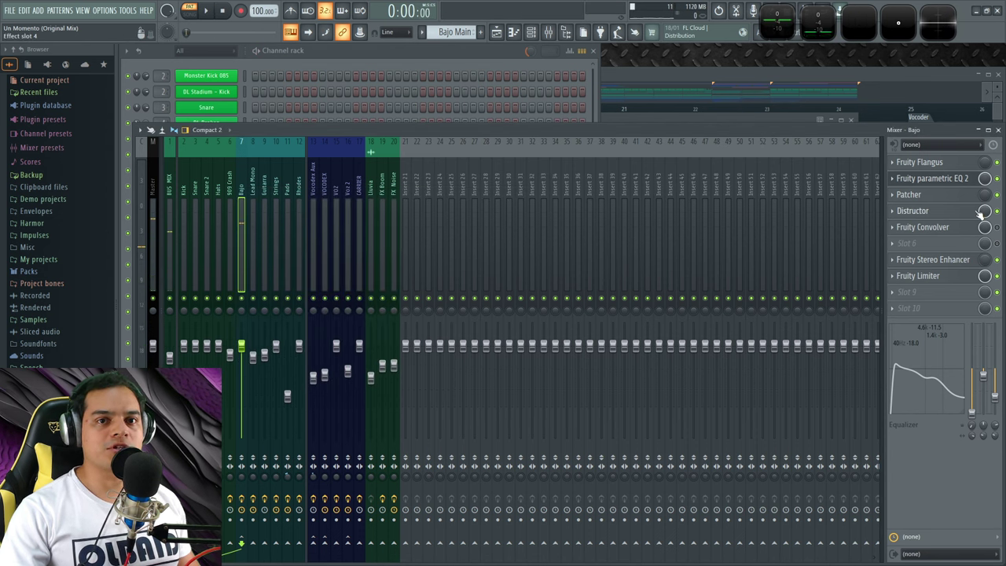
left_click(978, 211)
left_click(959, 211)
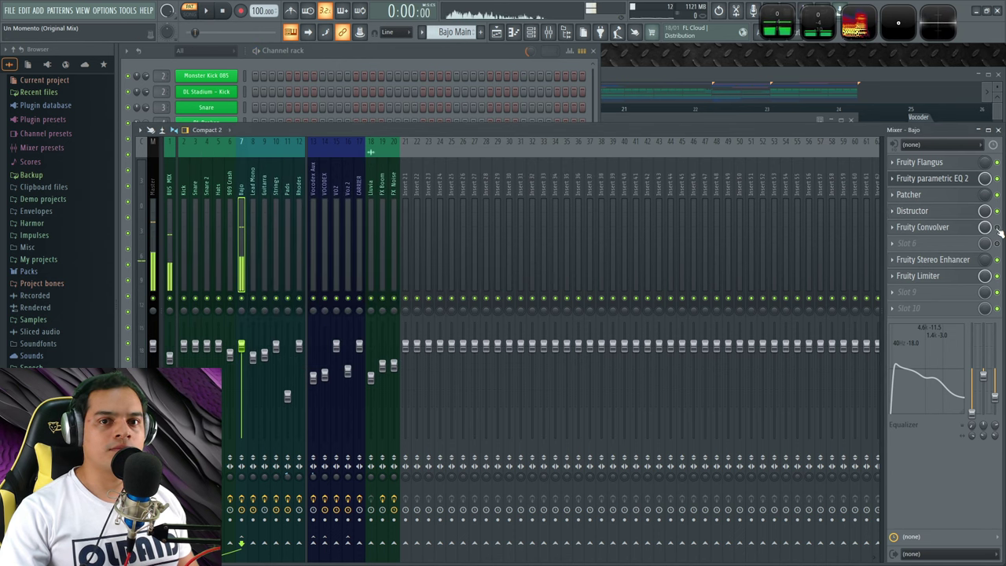
left_click(957, 228)
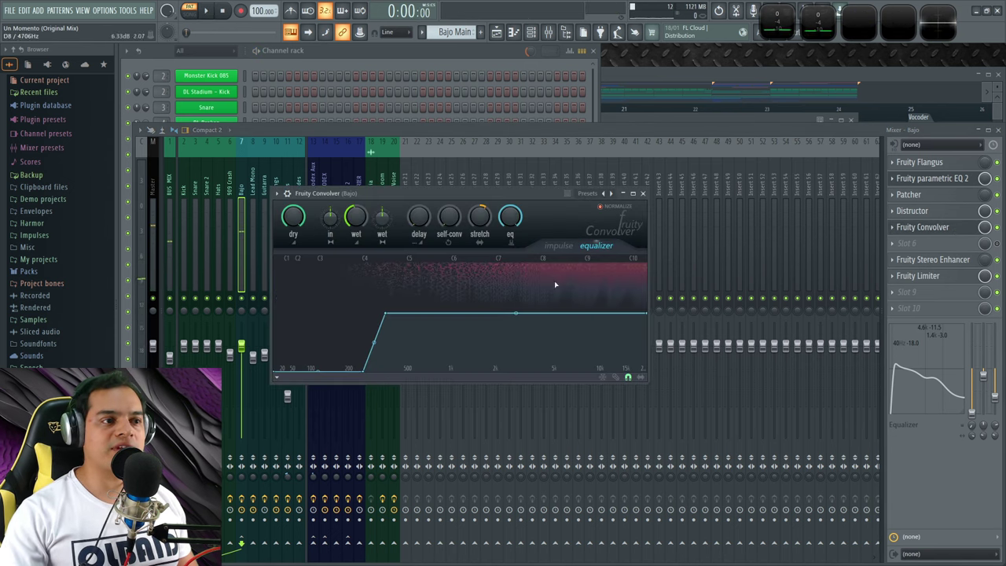
left_click(644, 193)
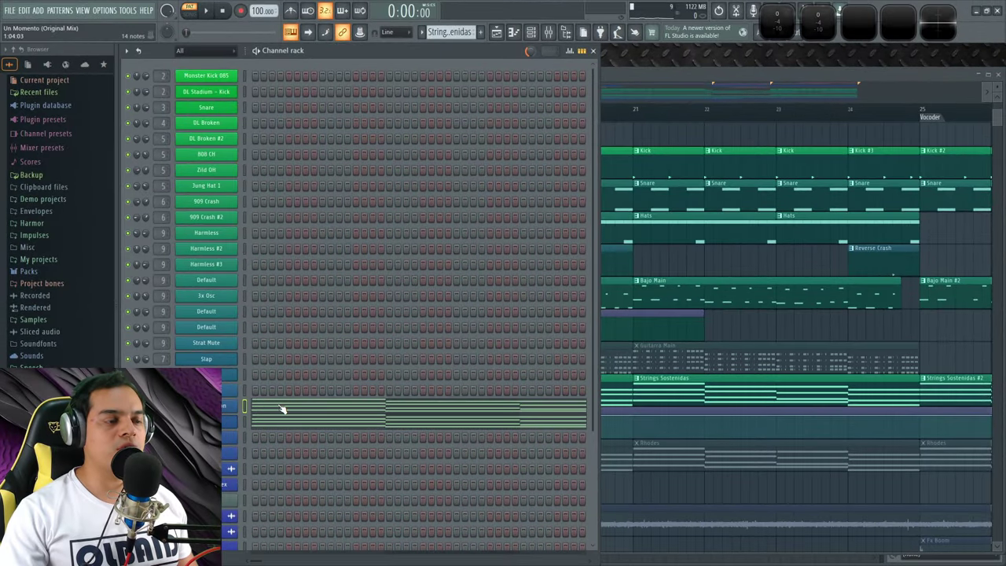
Review the Strings Section and Pads instruments, listening to the Pads channel in the sustained strings pattern.
left_click(230, 406)
left_click_drag(458, 131, 457, 116)
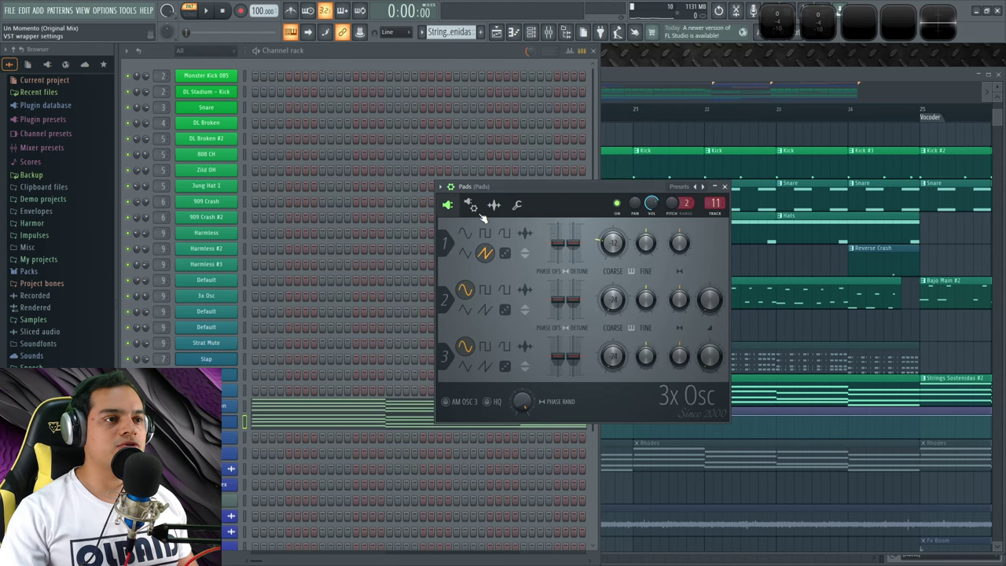
left_click(128, 423)
left_click(621, 185)
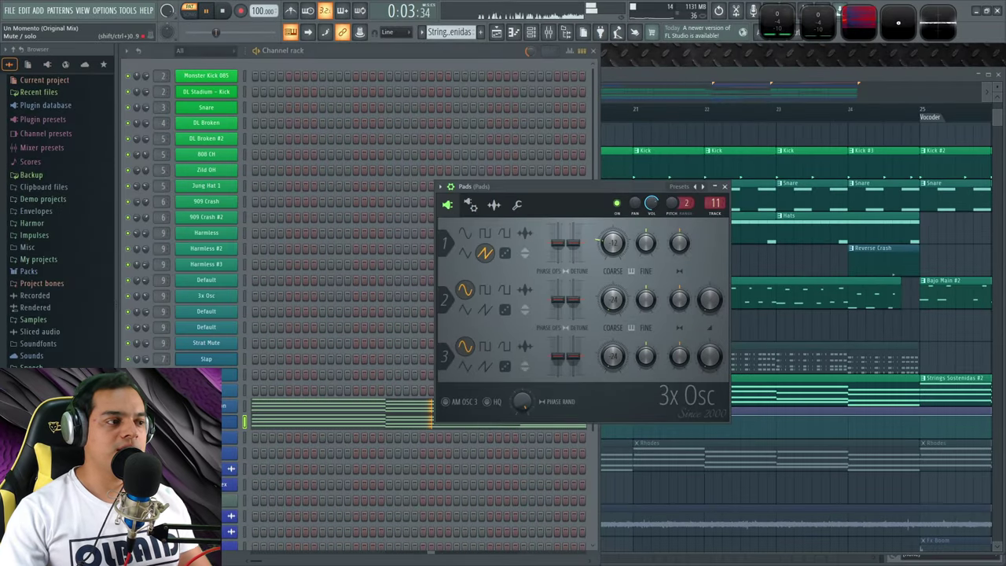
key("F9")
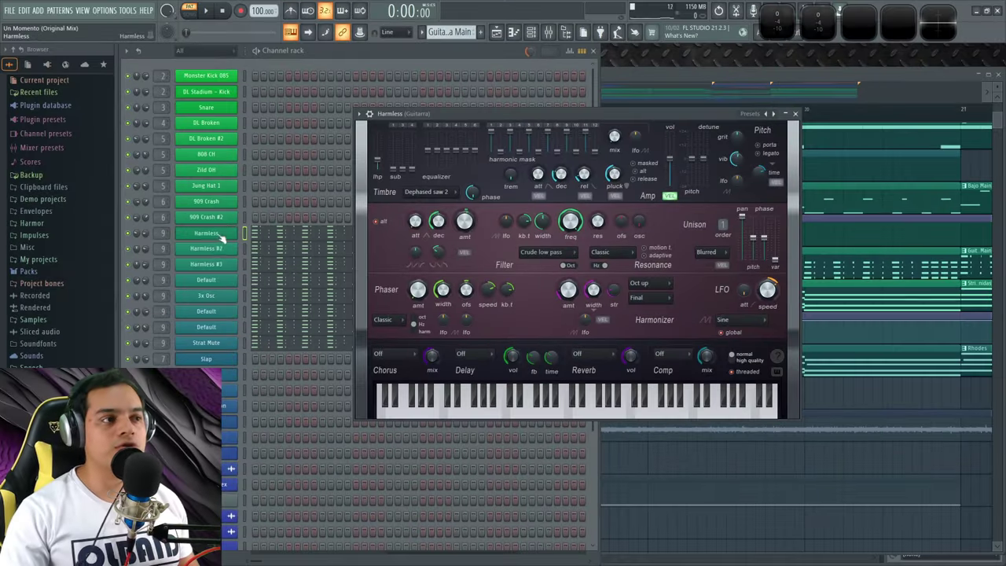
Look through the guitar layer instruments from Harmless #2 down to Strat Mute.
left_click(216, 250)
left_click(217, 267)
left_click(217, 282)
left_click(218, 299)
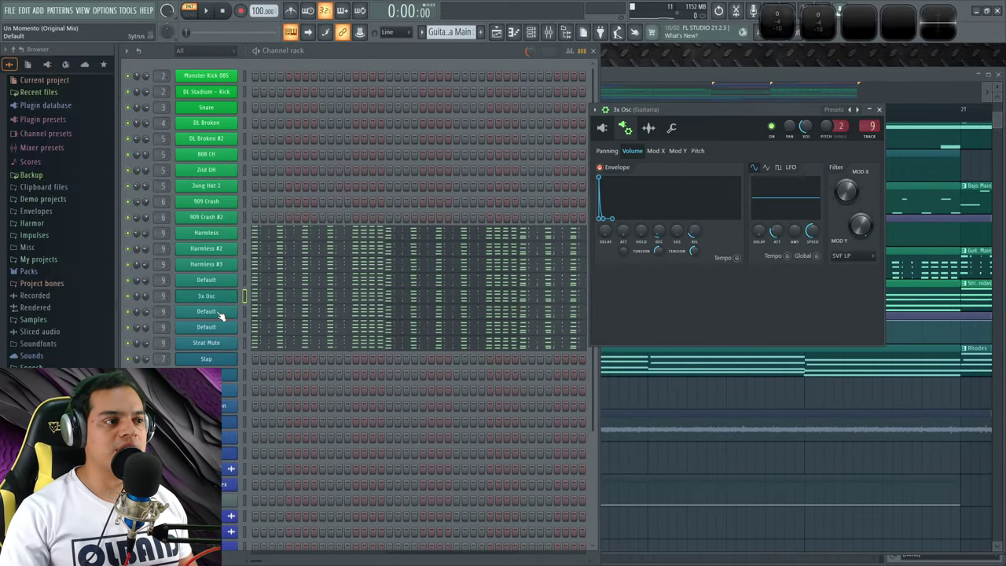
left_click(219, 311)
left_click(224, 342)
left_click_drag(534, 122, 587, 144)
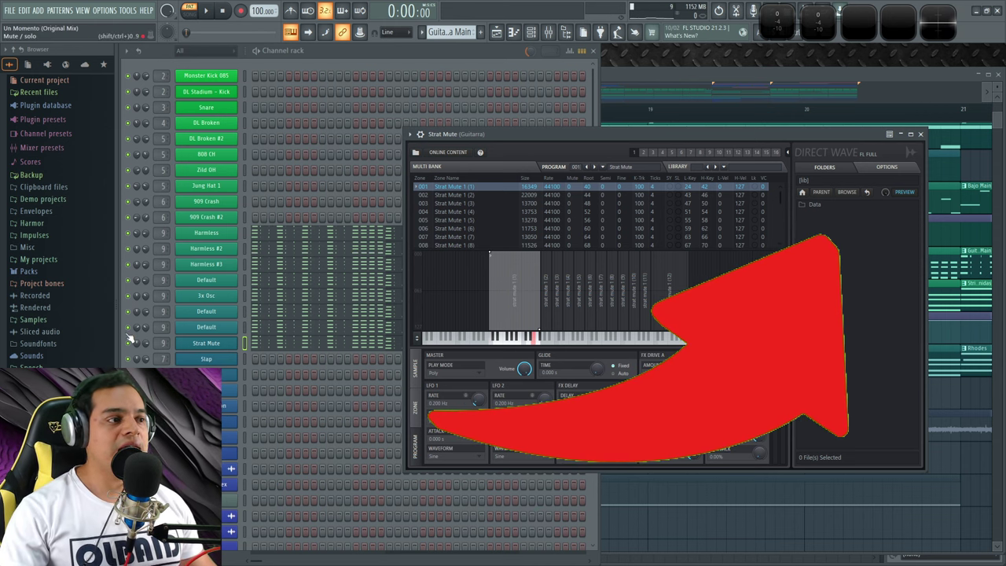
Mute the other guitar layers and audition several notes of the Strat Mute instrument.
left_click(130, 287)
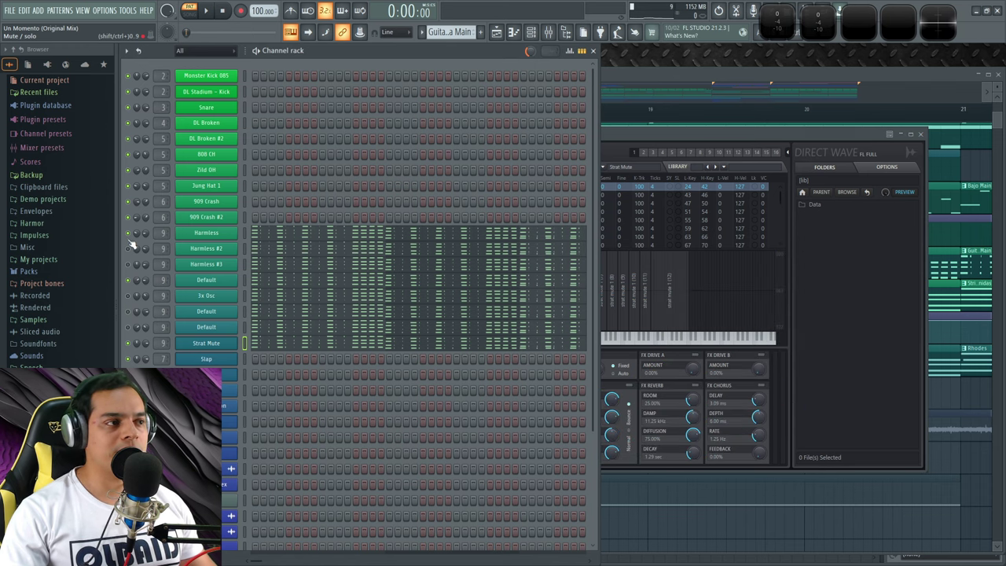
left_click(206, 343)
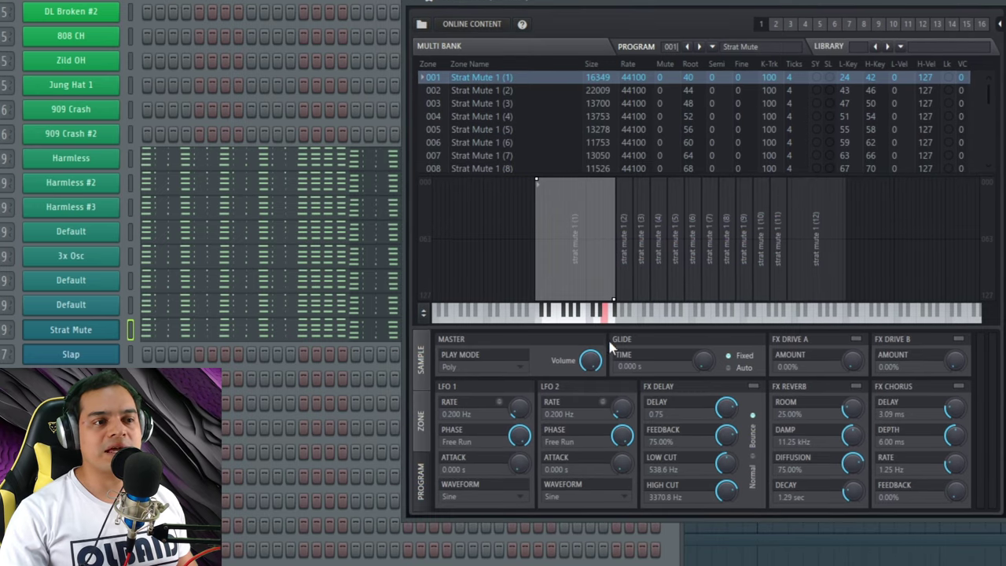
left_click(618, 320)
left_click(727, 318)
left_click(750, 318)
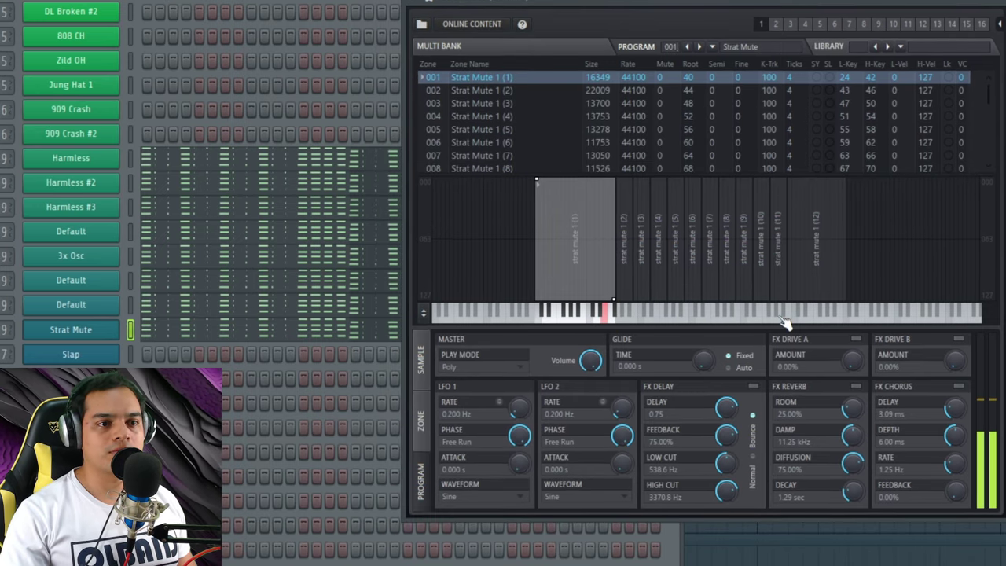
left_click(718, 317)
Play the Guitarra Main pattern while examining the Strat Mute chord notes in the piano roll.
key("space")
left_click(333, 337)
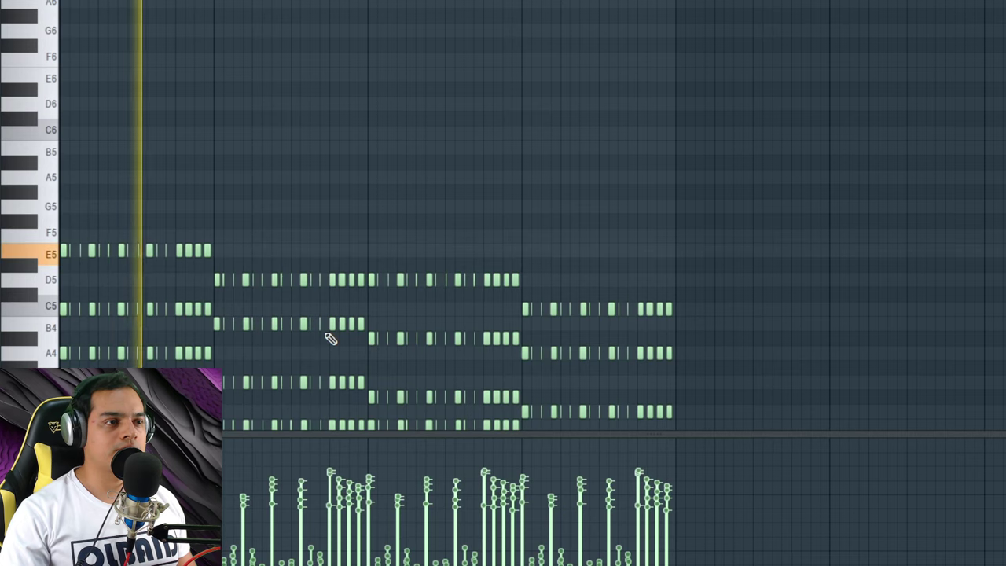
scroll(158, 211, "down", 5)
scroll(159, 220, "up", 3)
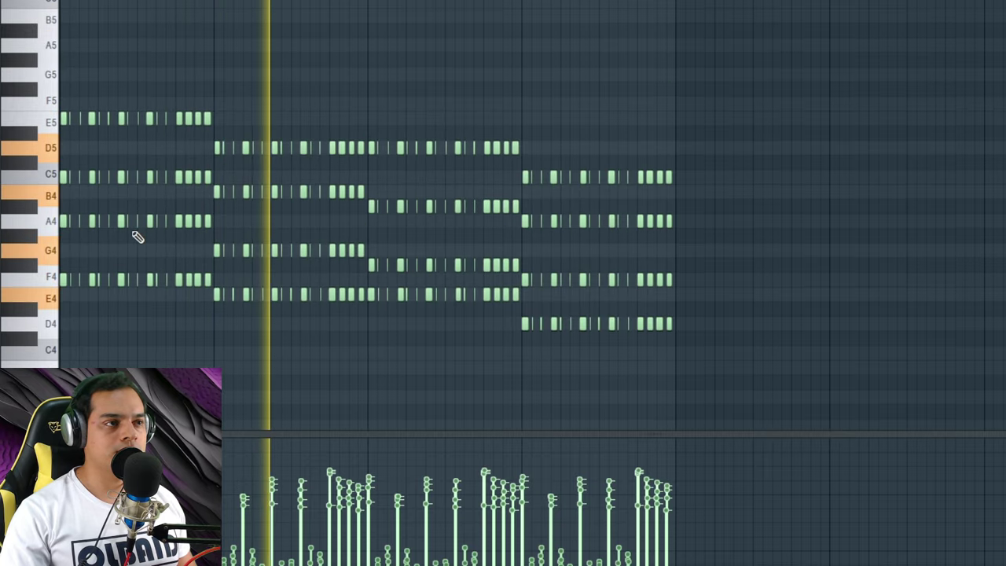
scroll(136, 234, "up", 2)
key("space")
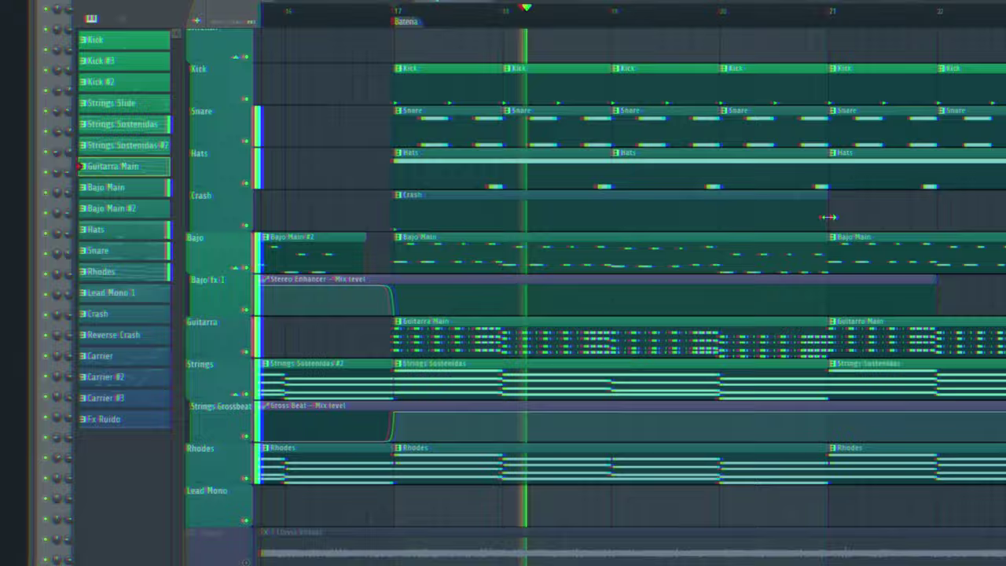
Play the Solo Lead section of the arrangement and inspect the notes of the Lead Mono 1 pattern.
left_click_drag(854, 212, 766, 317)
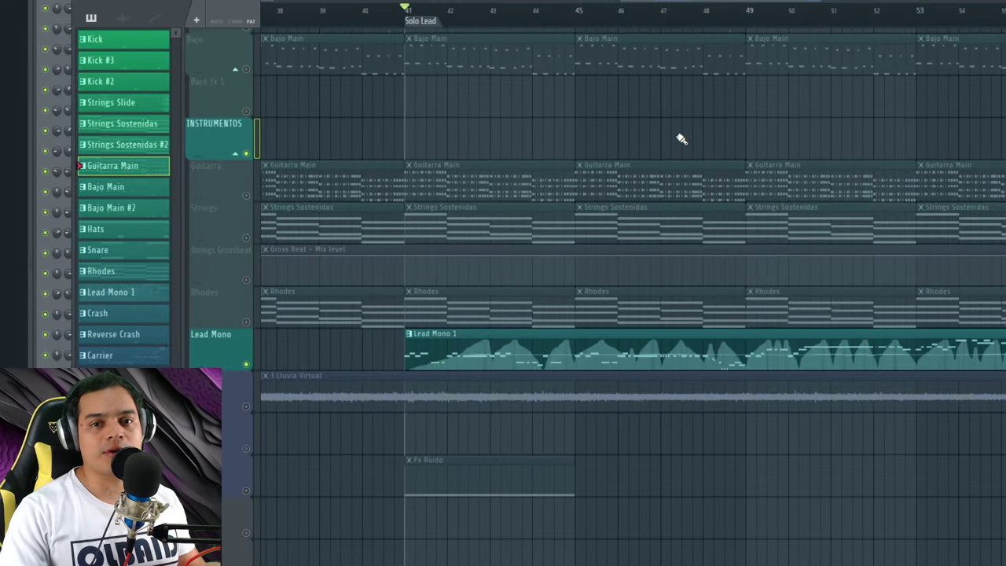
left_click_drag(681, 139, 526, 198)
key("space")
left_click_drag(372, 196, 475, 187)
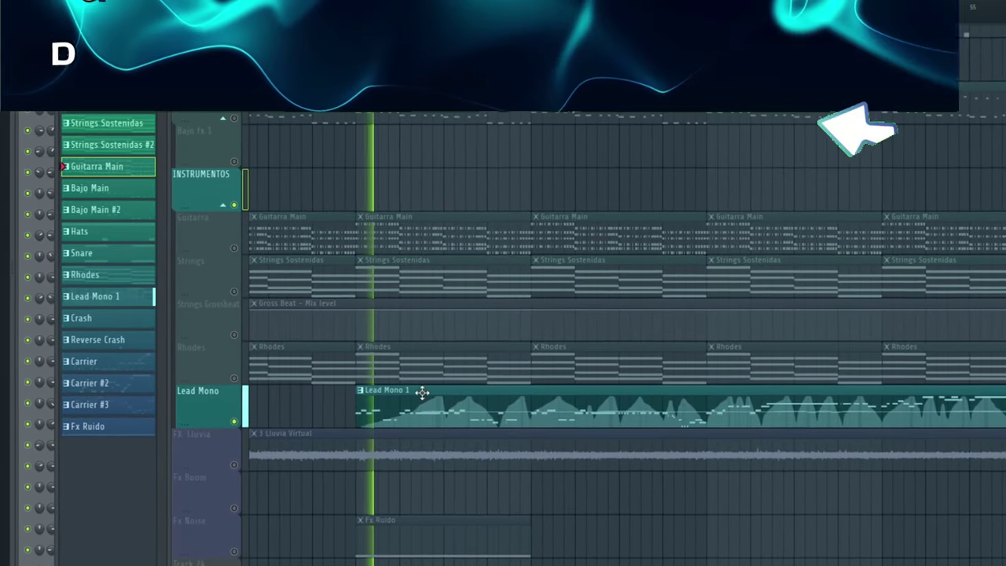
left_click(422, 393)
key("F6")
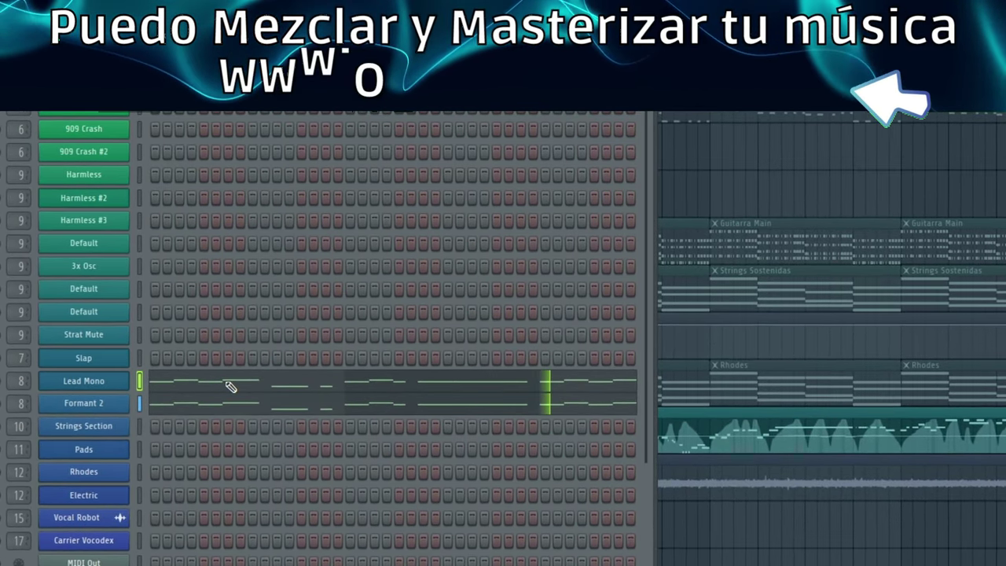
left_click(230, 386)
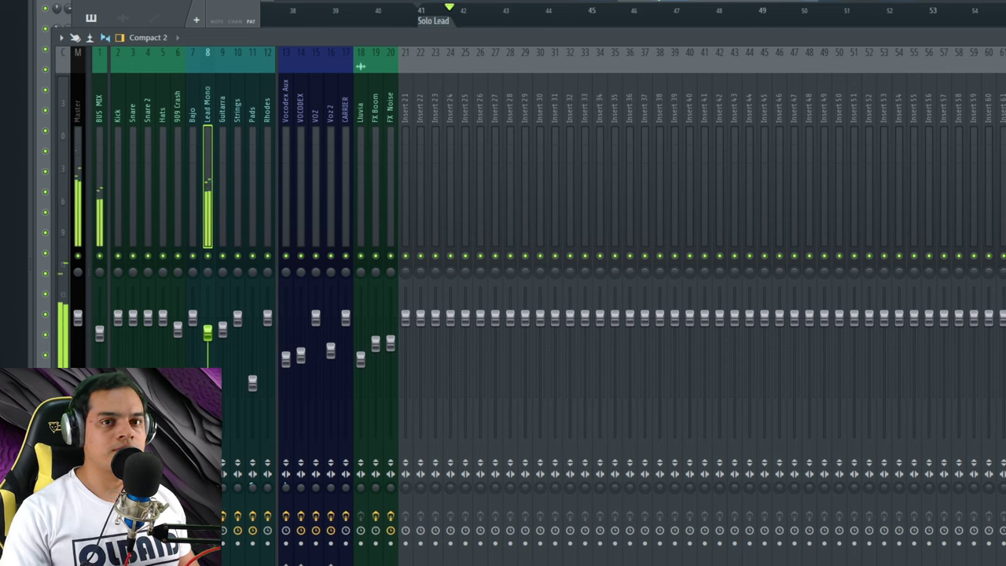
key("space")
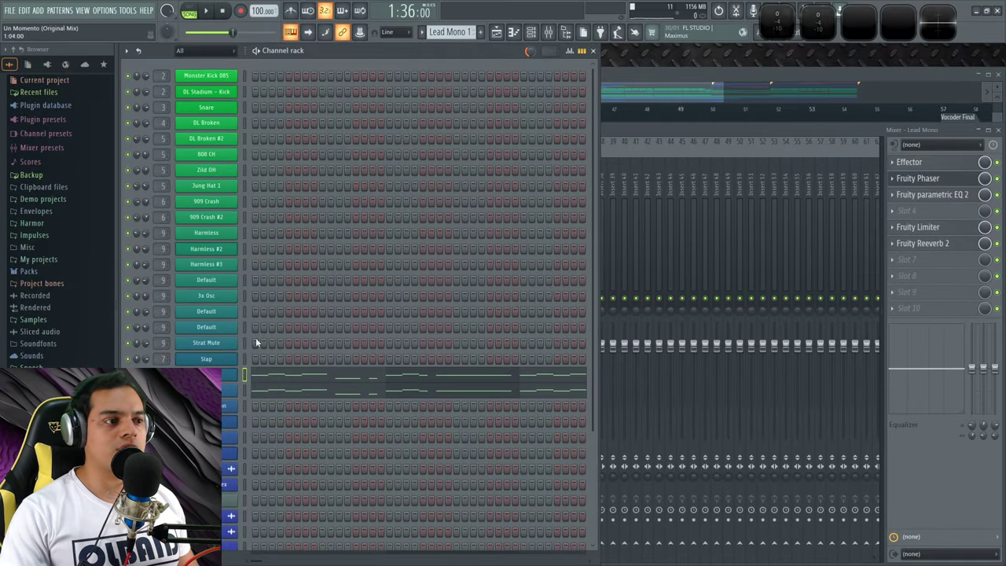
Open the Lead Mono synth and review its operator 1 and main settings.
left_click(206, 375)
left_click(481, 195)
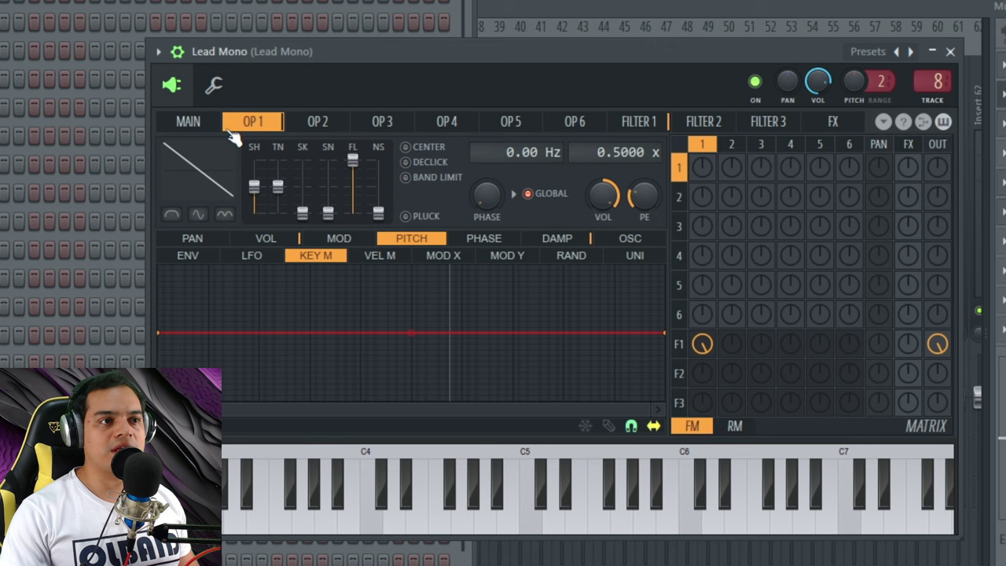
left_click(198, 125)
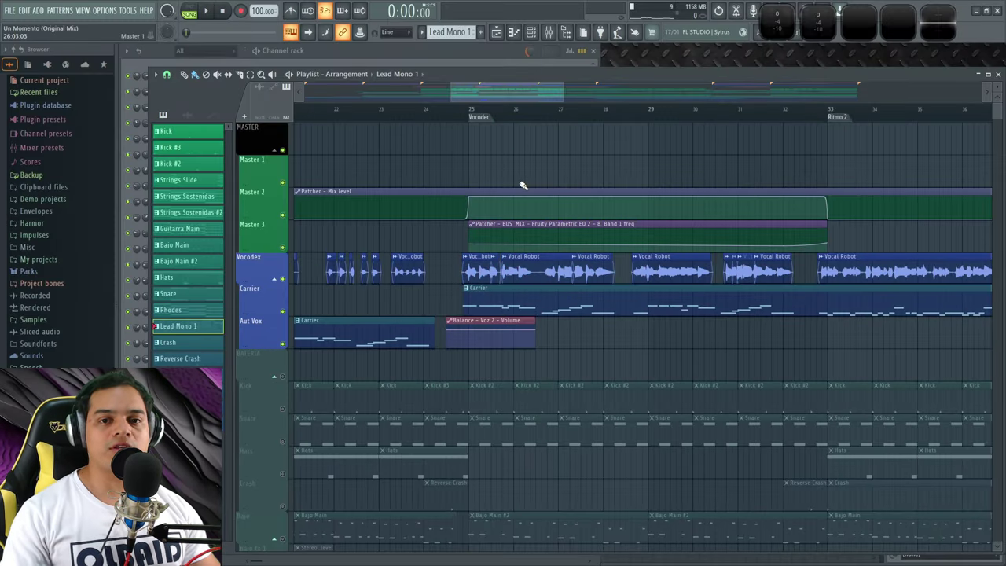
Show the effects chain of the VOCODEX mixer track.
key("F9")
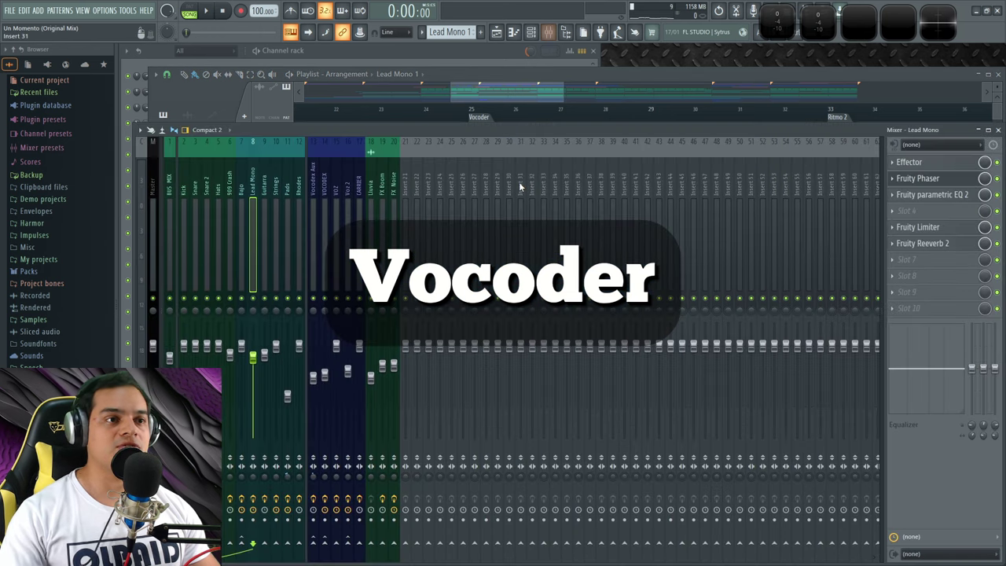
left_click(328, 173)
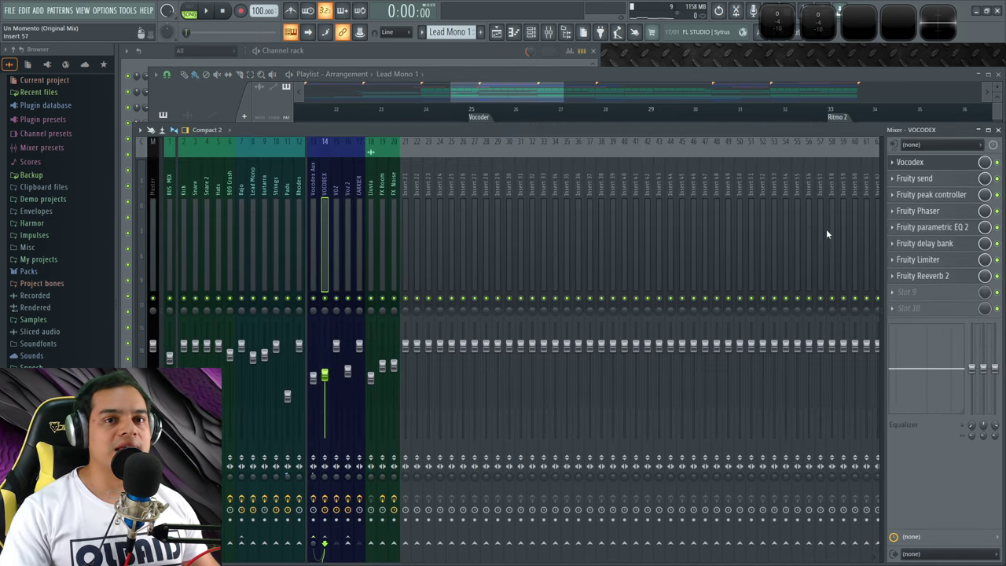
Open the Vocodex effect on the VOCODEX mixer track, review its vocoder settings, and close it.
left_click(938, 162)
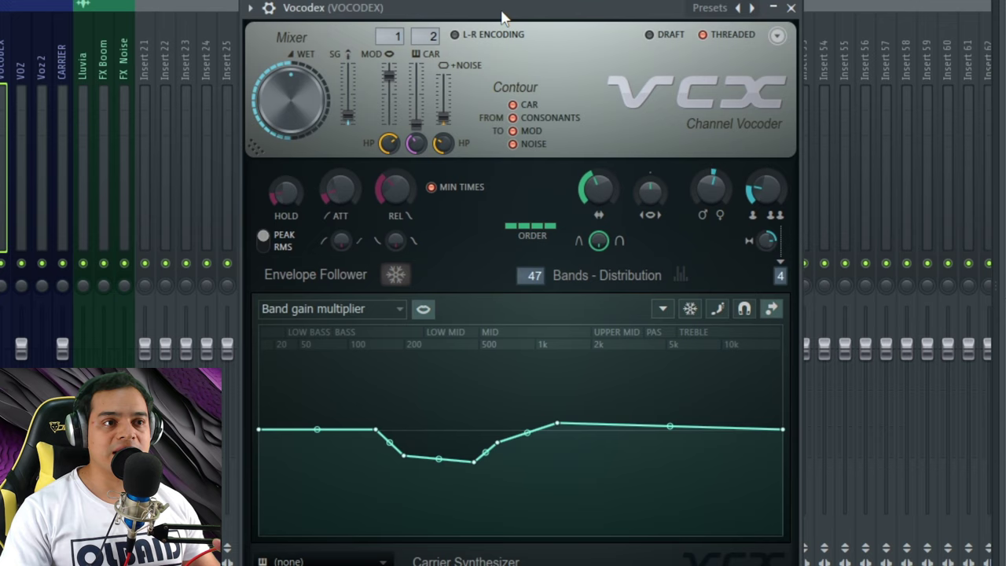
left_click_drag(501, 10, 501, 10)
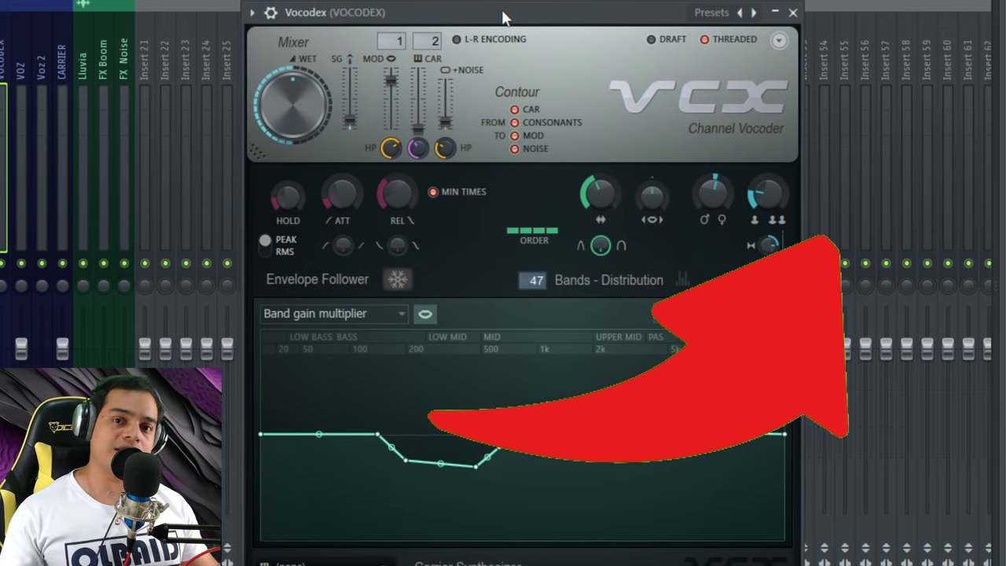
left_click(792, 12)
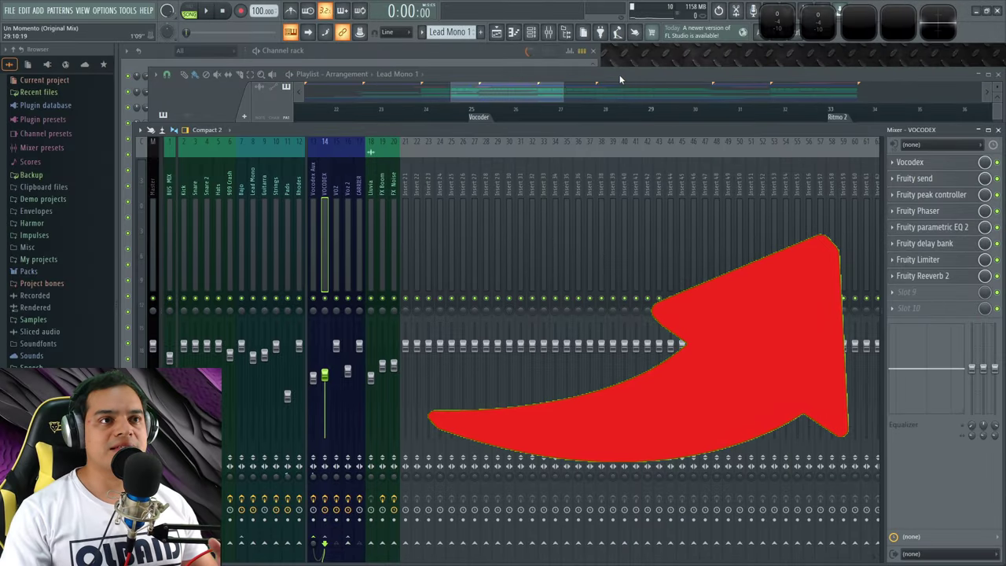
Mute the Carrier track in the playlist and play the Vocal Robot clips from the Vocoder section without it.
left_click(619, 80)
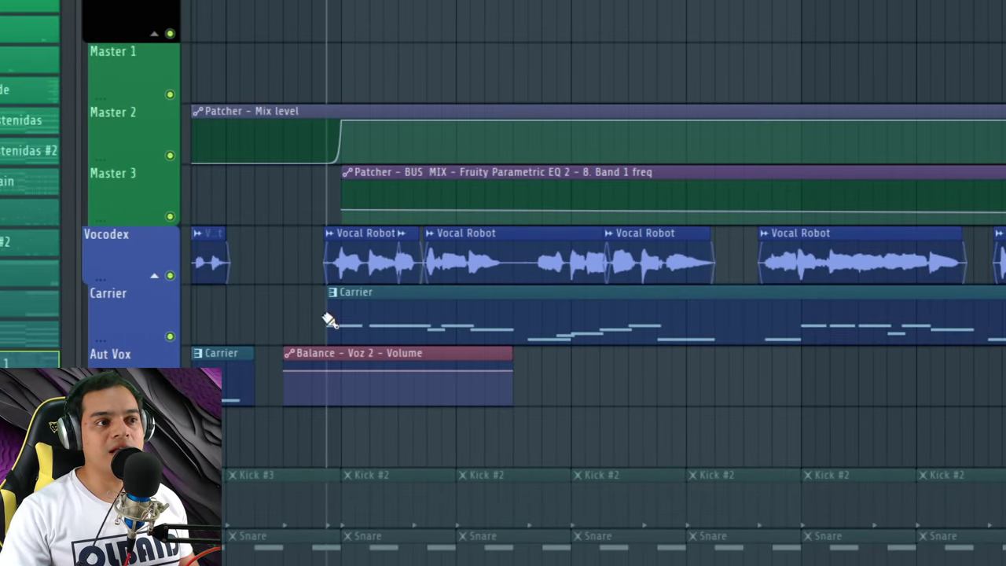
left_click(169, 337)
key("space")
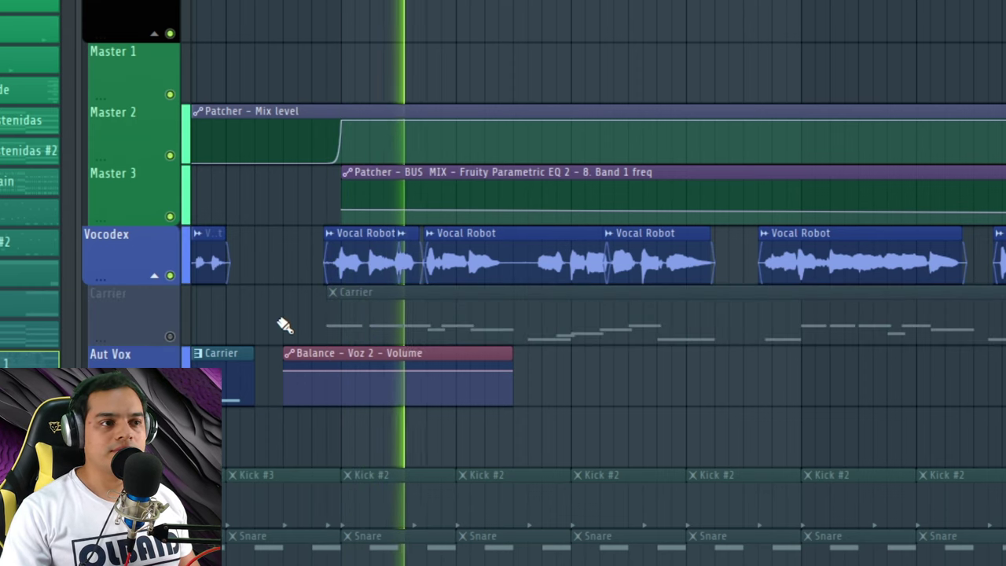
key("space")
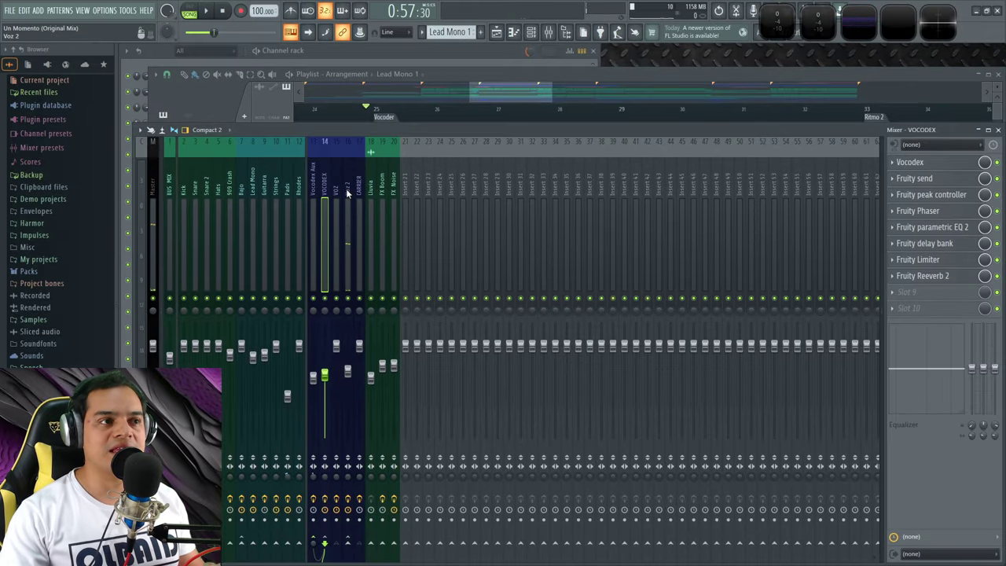
Show the Voz 2 mixer track's effects chain and audition its vocals from the start of the Vocoder section.
left_click(349, 194)
key("space")
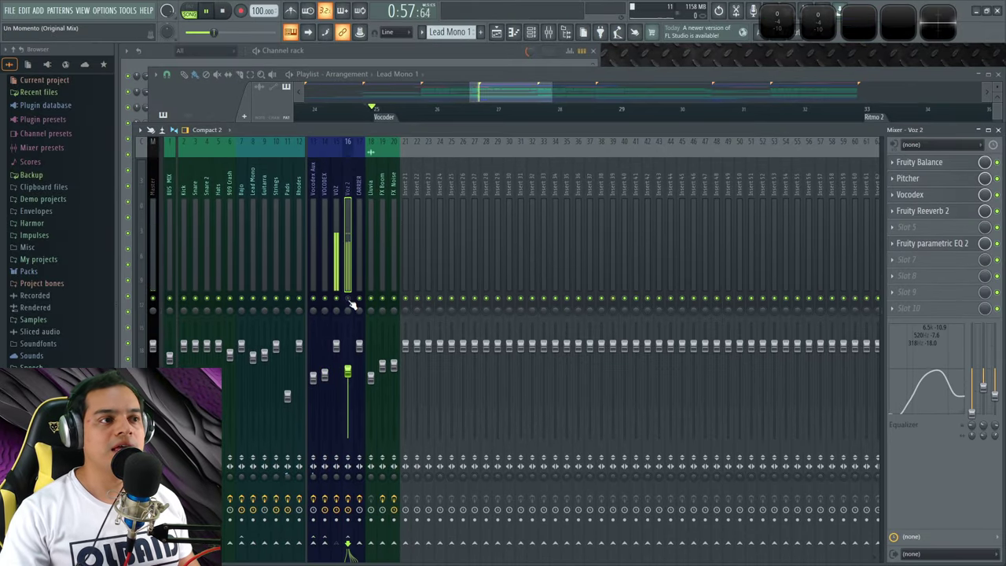
key("space")
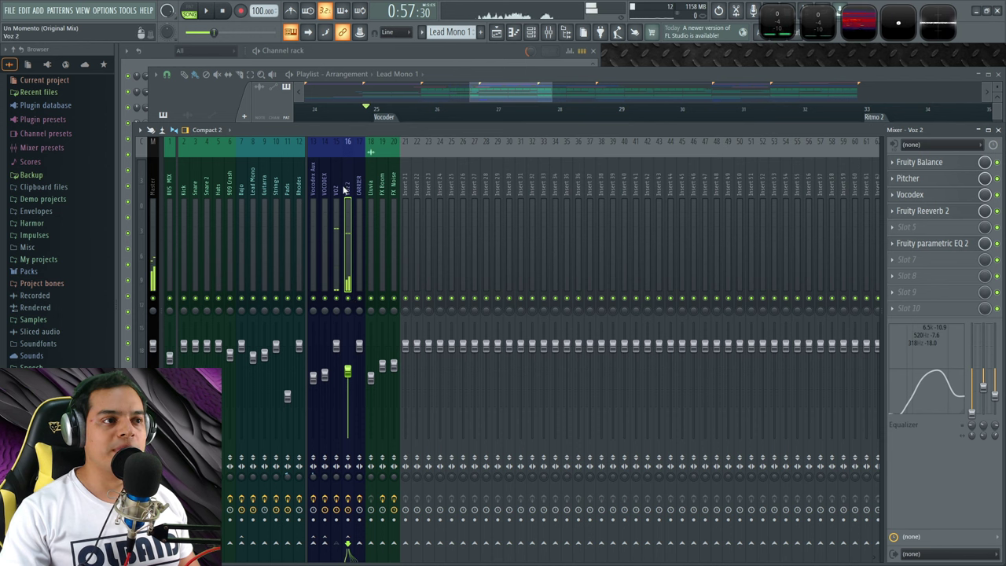
key("space")
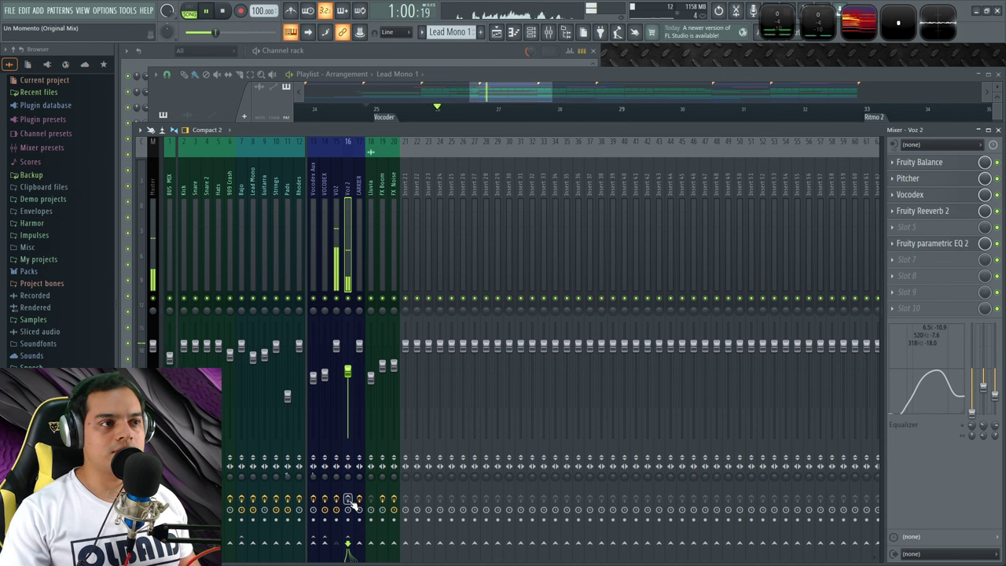
key("space")
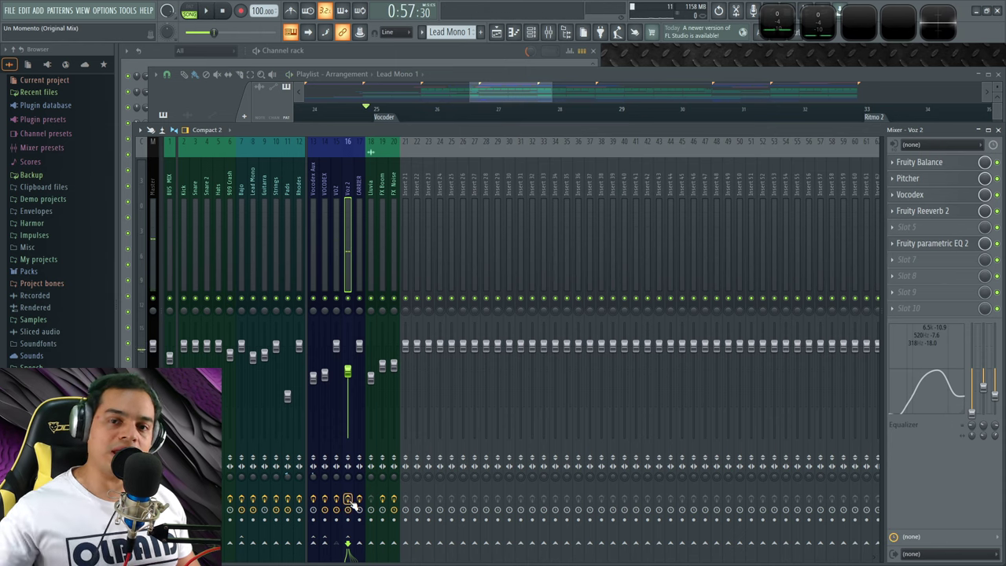
Unmute the Carrier track and replay the Vocoder section while comparing the vocal and carrier tracks in the mixer.
left_click(535, 96)
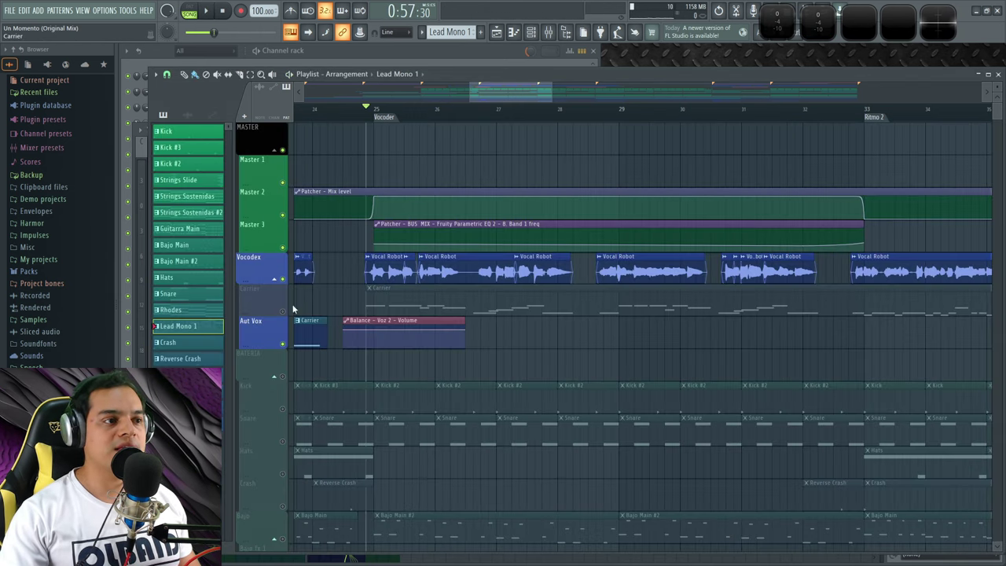
key("F9")
key("space")
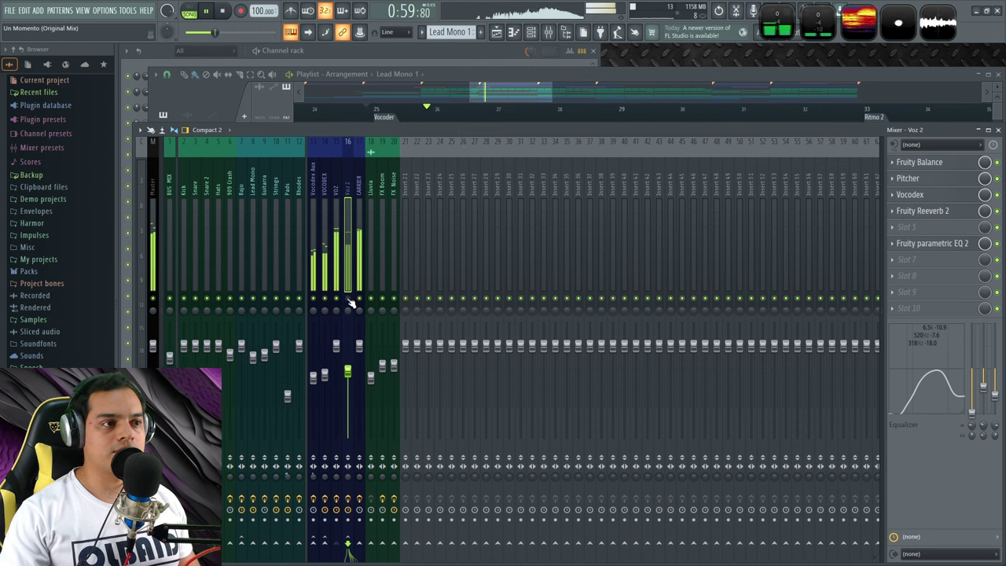
key("space")
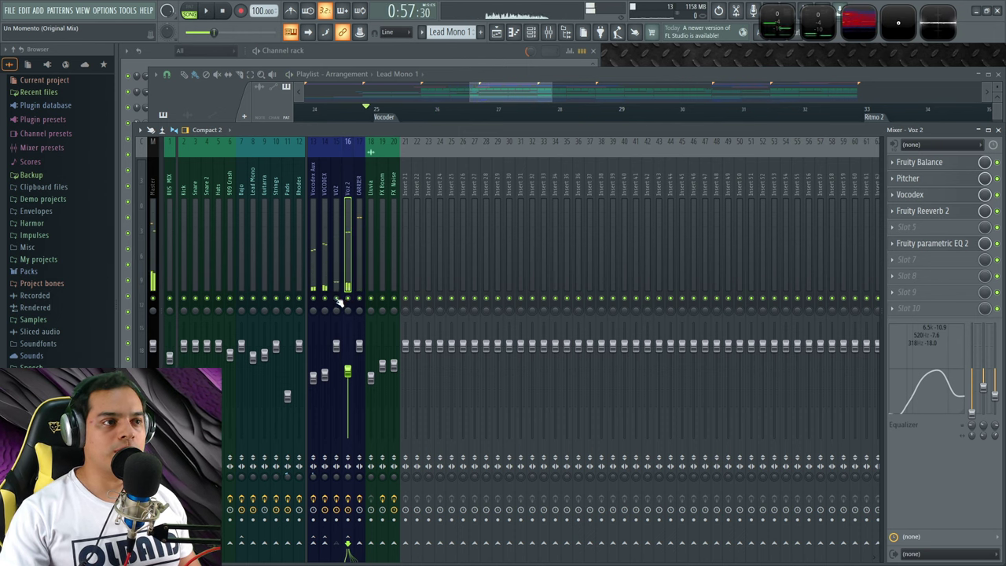
key("space")
key("space")
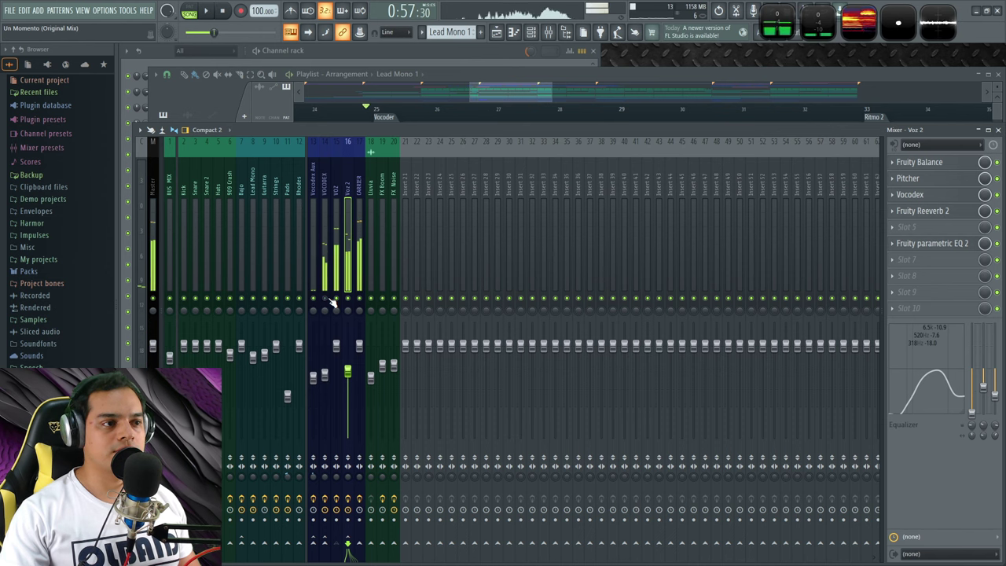
key("space")
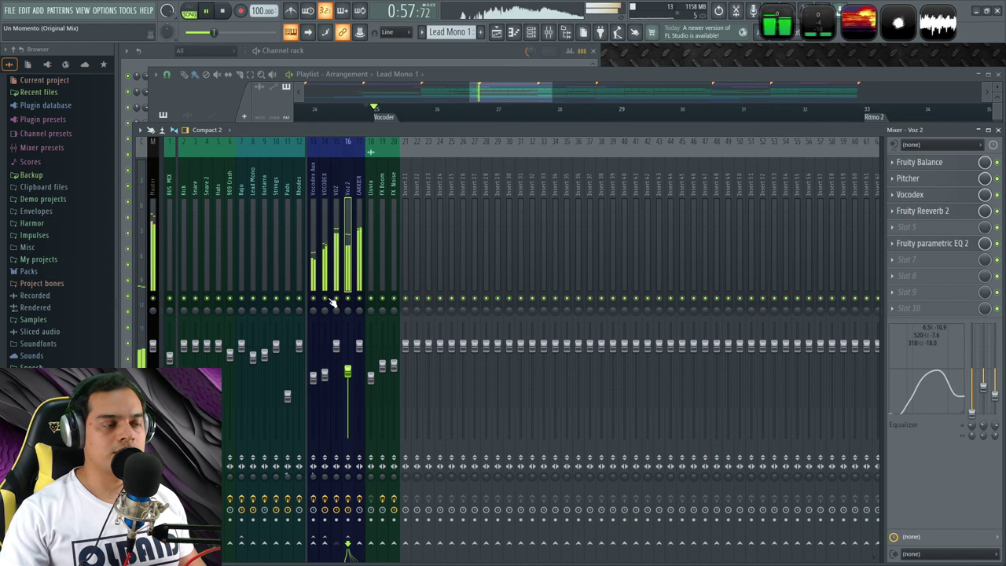
Play the FX Lluvia, Fx Boom and Fx Noise tracks in the playlist around the Bateria and Vocoder markers.
left_click(513, 99)
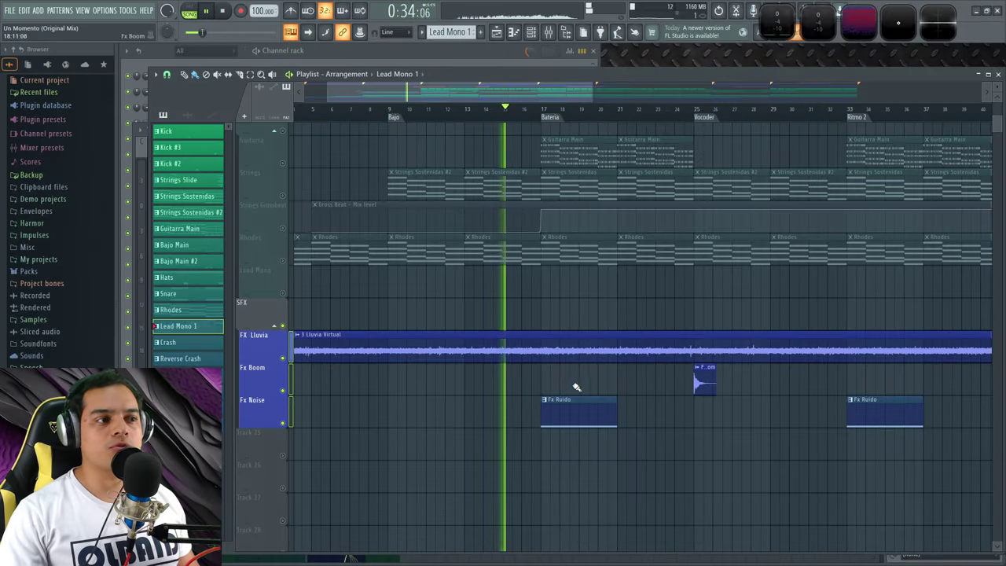
scroll(572, 402, "up", 3)
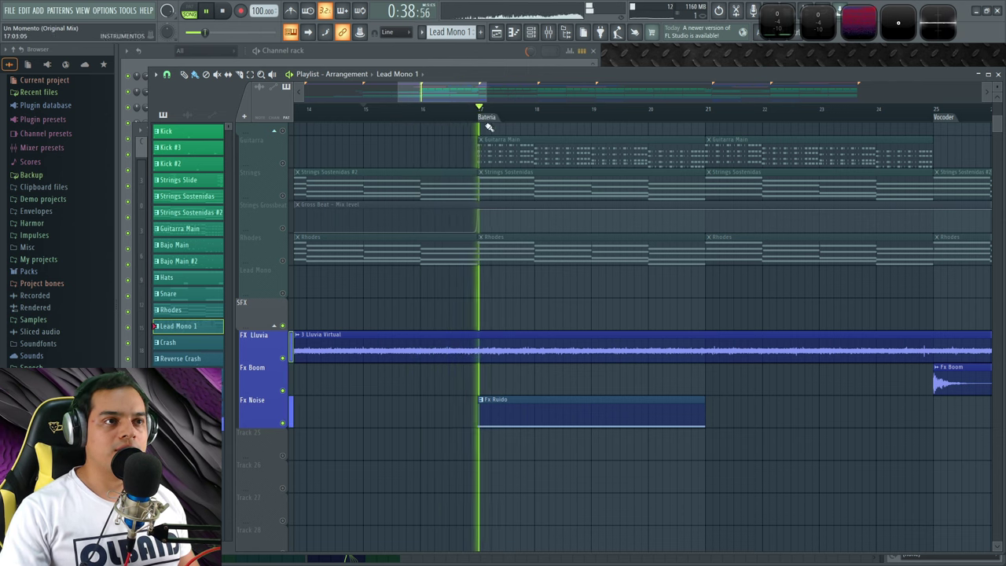
left_click_drag(845, 372, 687, 398)
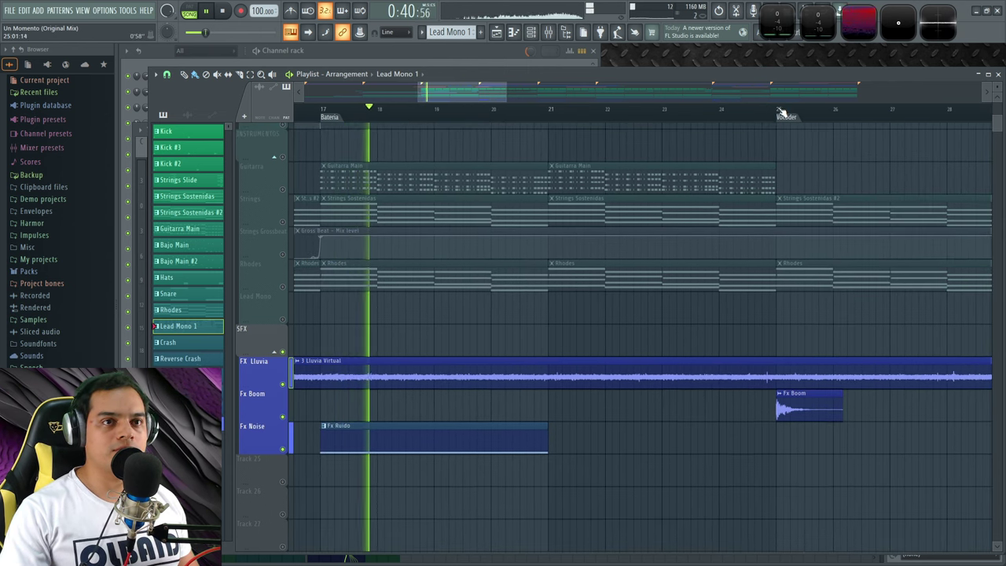
left_click(781, 111)
left_click_drag(904, 437, 540, 424)
scroll(767, 141, "down", 4)
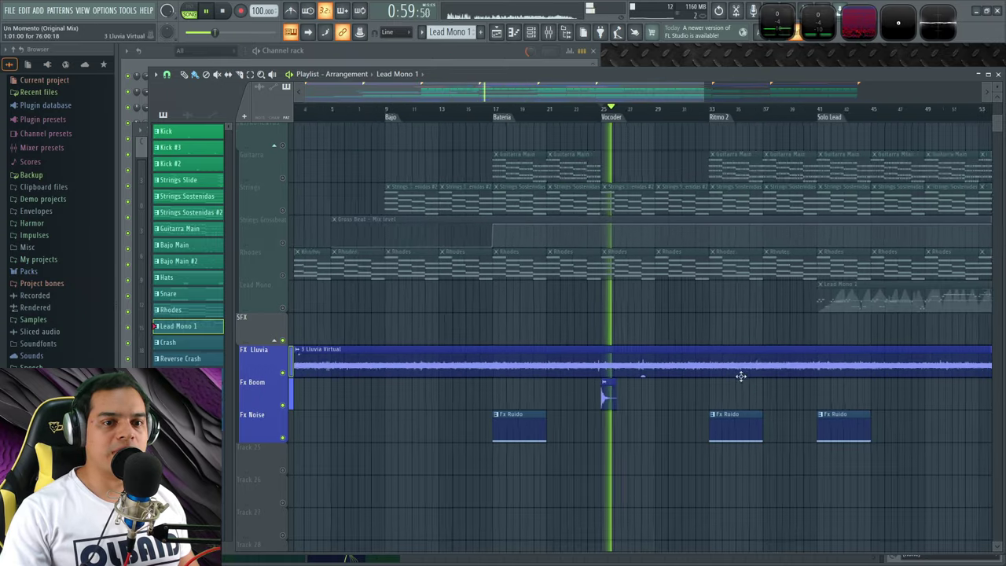